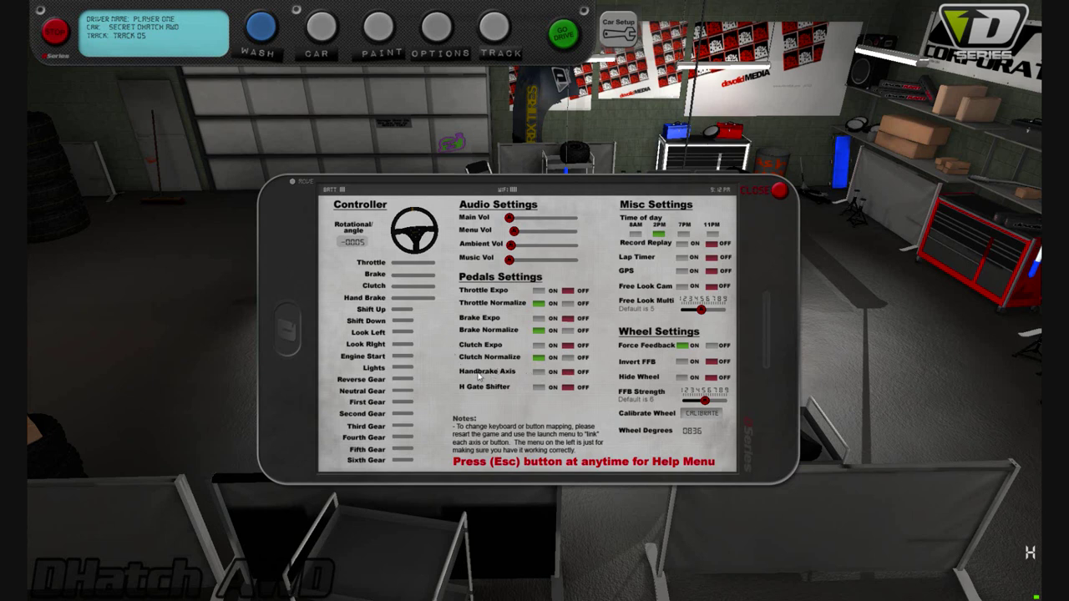
Toggle the Handbrake Axis pedal option on, then back off
click(540, 373)
click(568, 373)
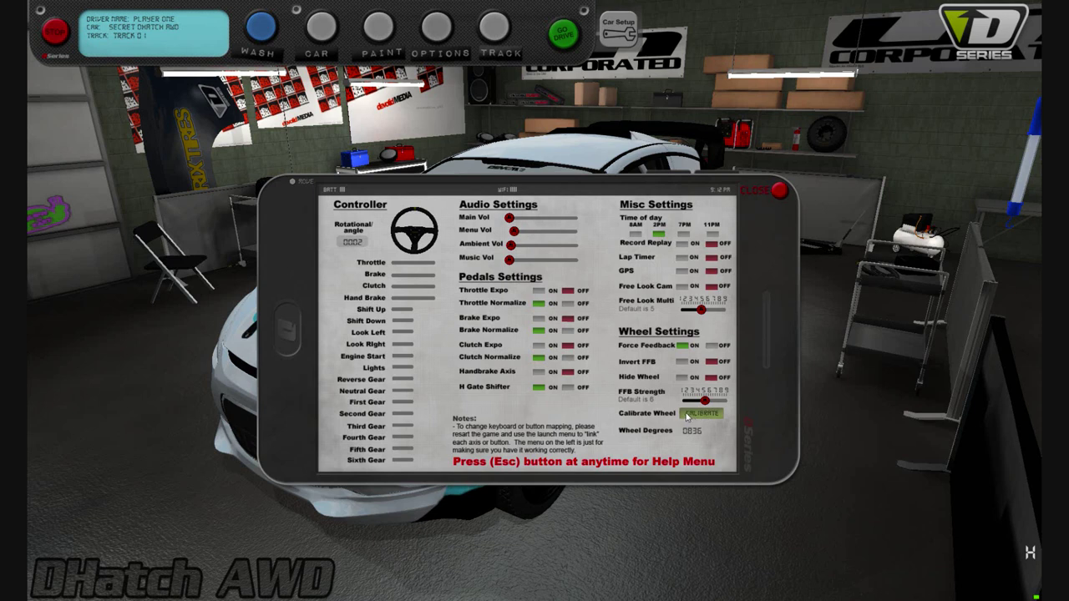
Stop the wheel calibration and switch the time of day to 11PM
click(689, 418)
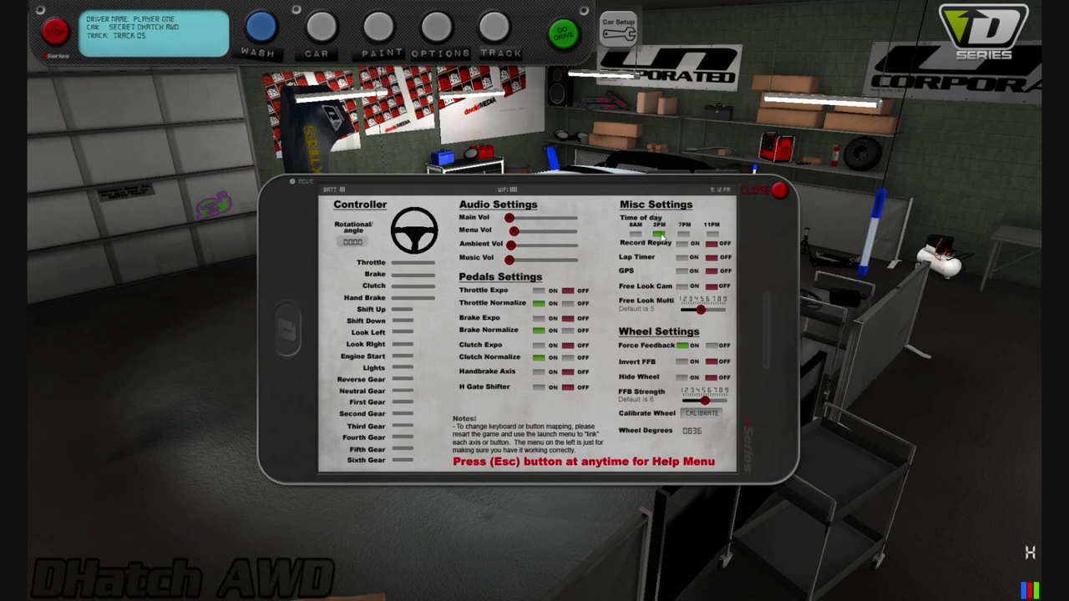
click(713, 235)
Close the settings tablet, glance at the paint panel, and open the vehicle chooser on the DTruck Pro2
click(779, 193)
click(379, 33)
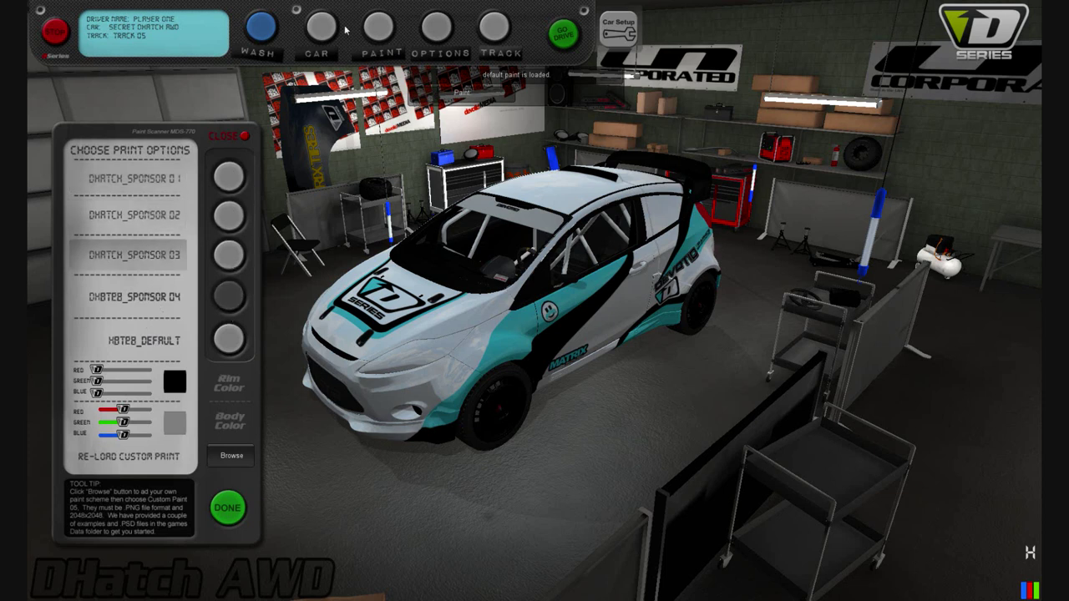
click(317, 30)
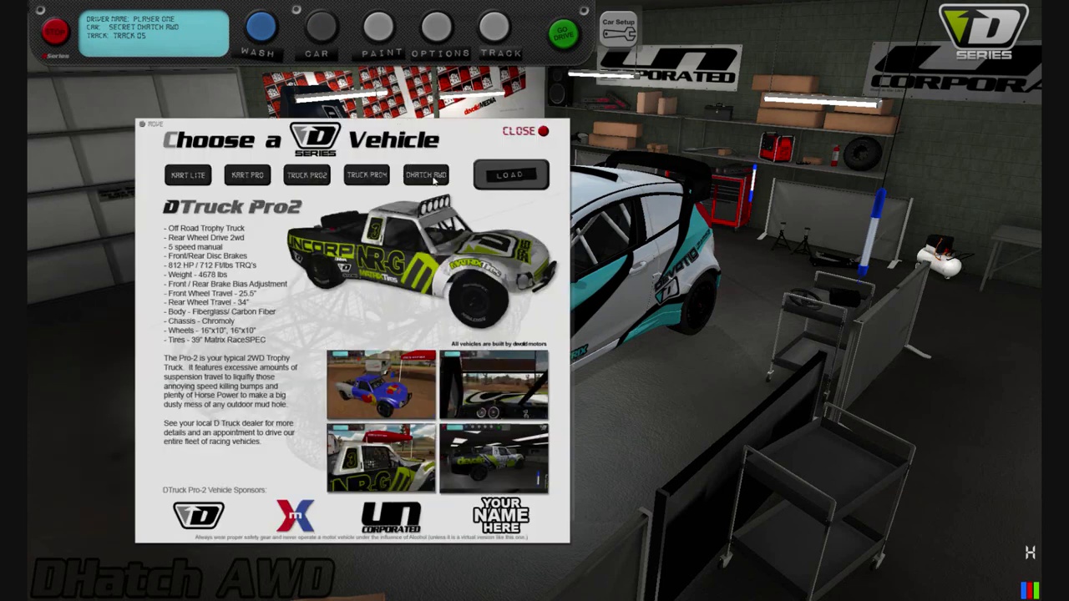
Load the DTruck Pro2, cycle through the sponsor liveries and apply the white-and-green Slow Is Fast paint
click(510, 175)
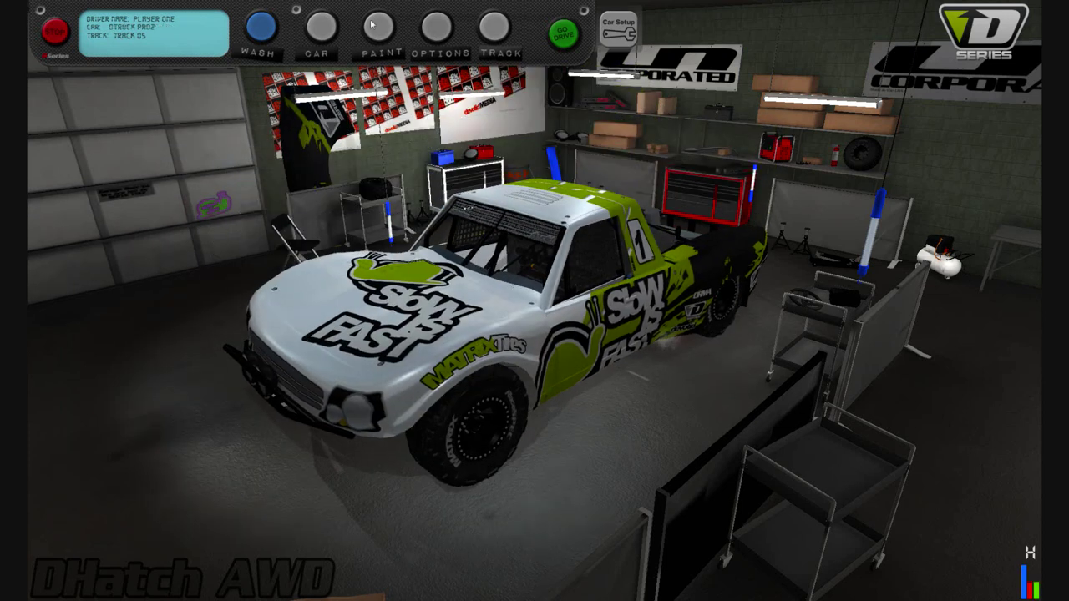
click(378, 30)
click(226, 211)
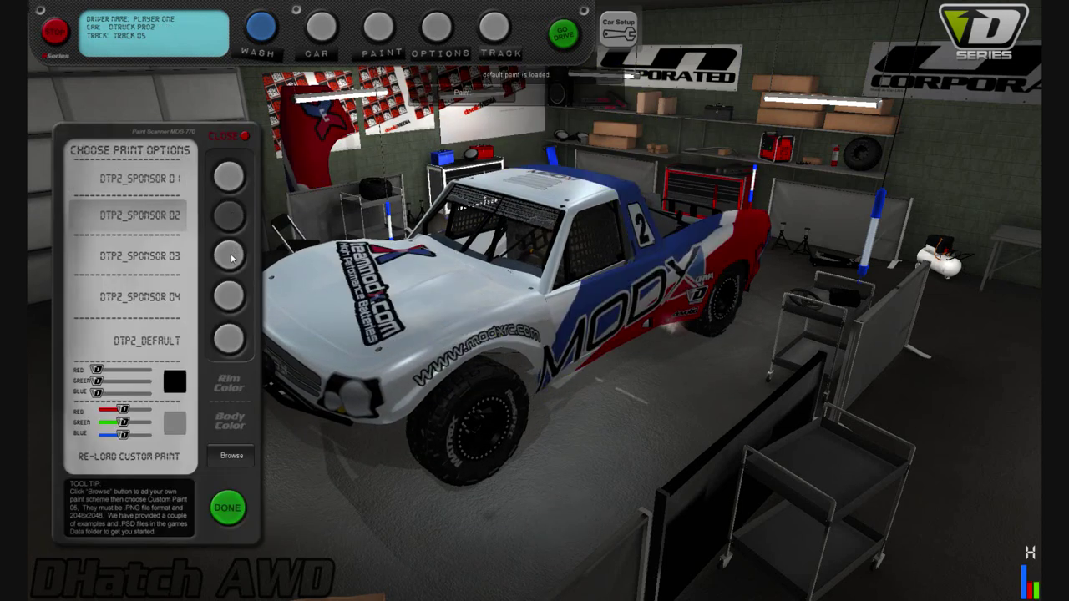
click(232, 257)
click(229, 297)
click(237, 259)
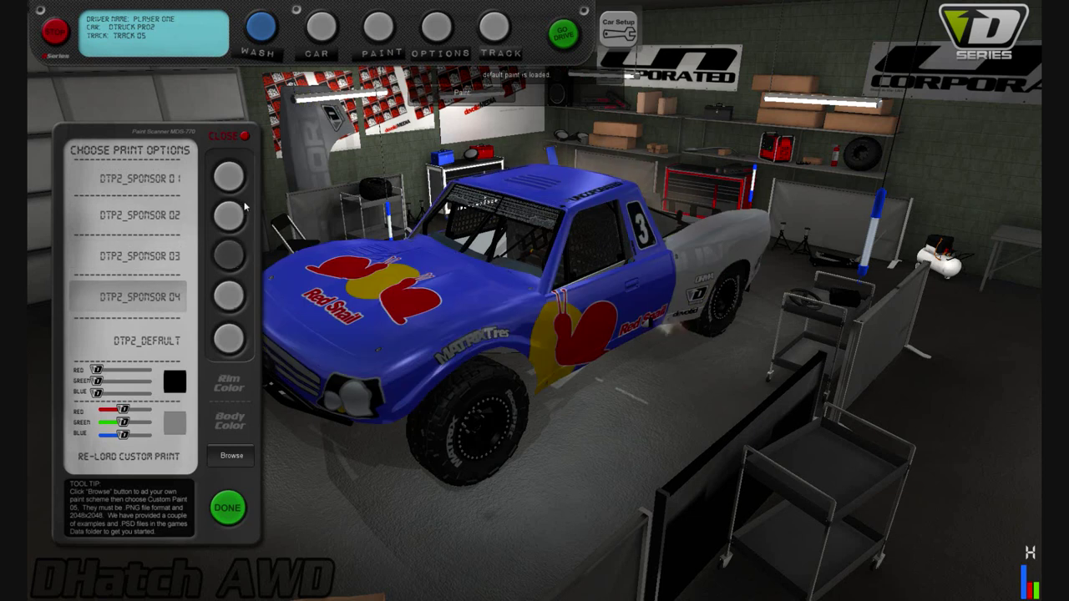
click(231, 216)
click(229, 176)
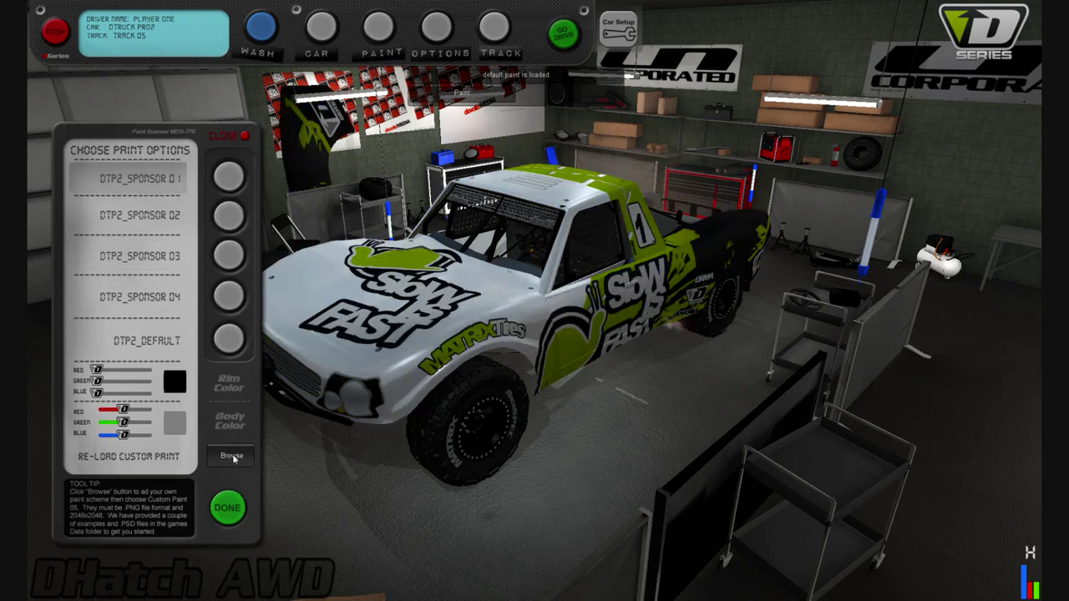
Cancel a custom paint browse, try red rims, revert them to black, and close the paint panel
click(239, 458)
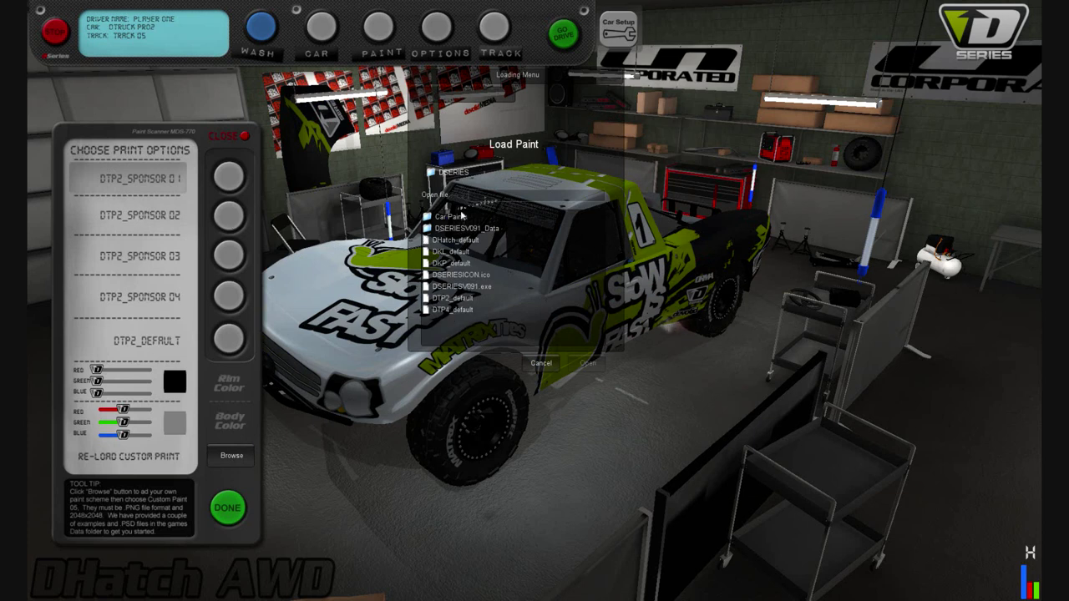
click(540, 364)
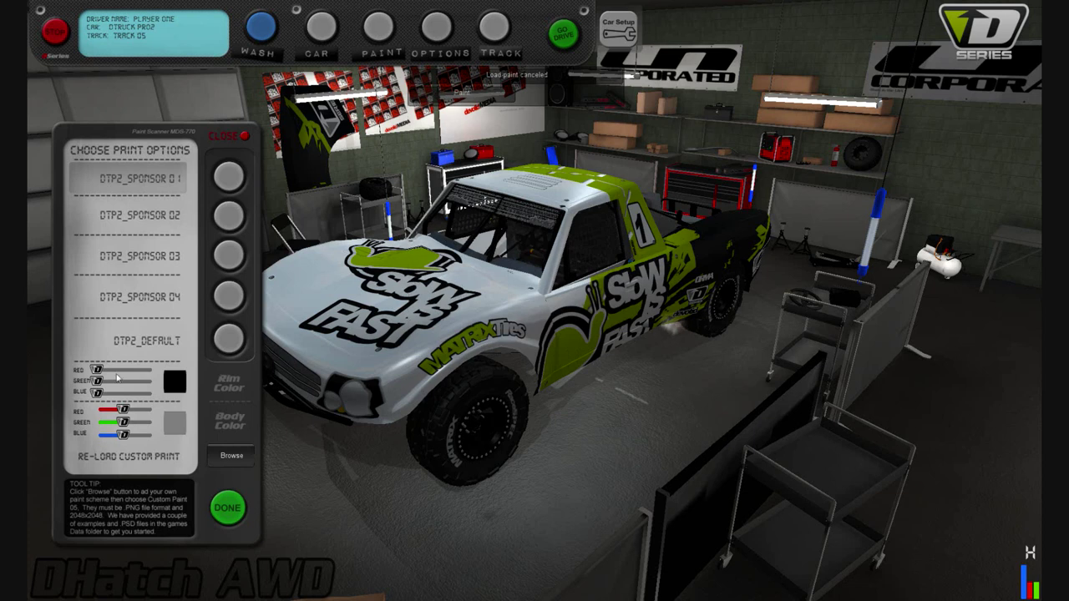
drag(97, 369, 134, 369)
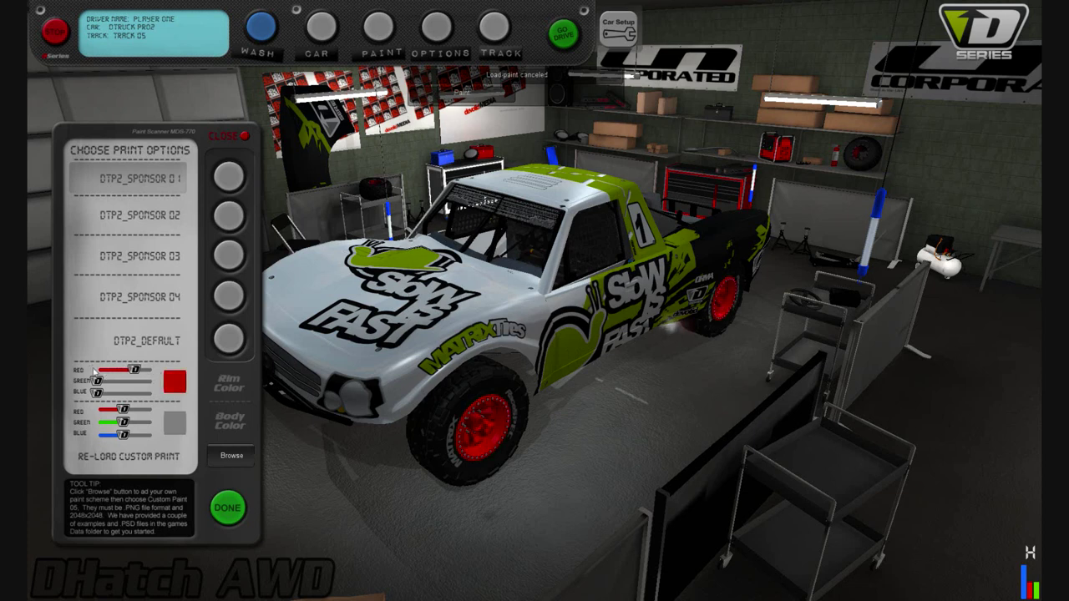
click(95, 370)
click(243, 135)
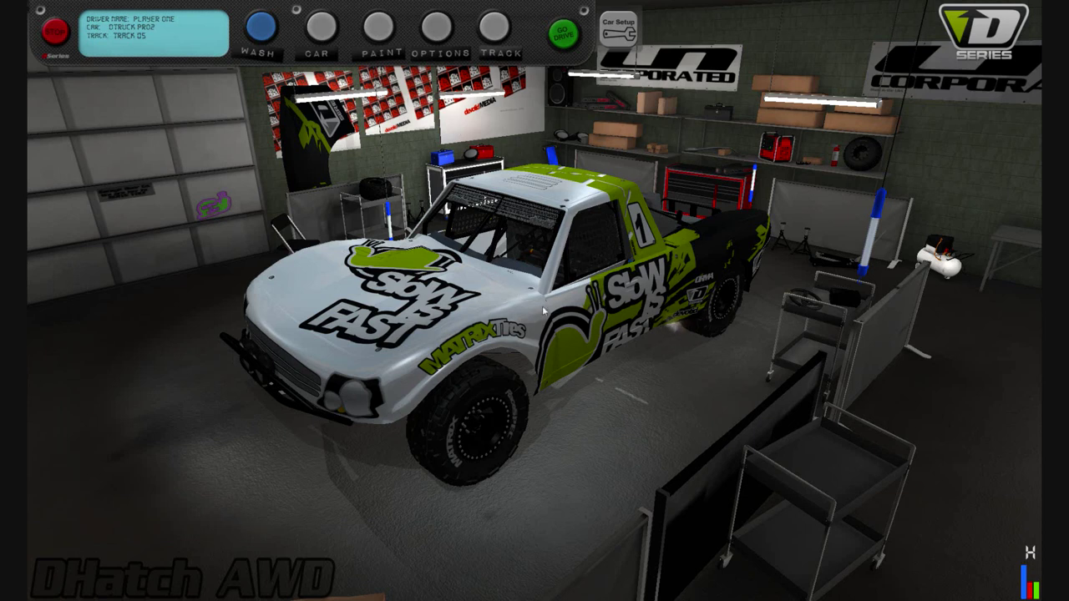
drag(421, 322, 517, 343)
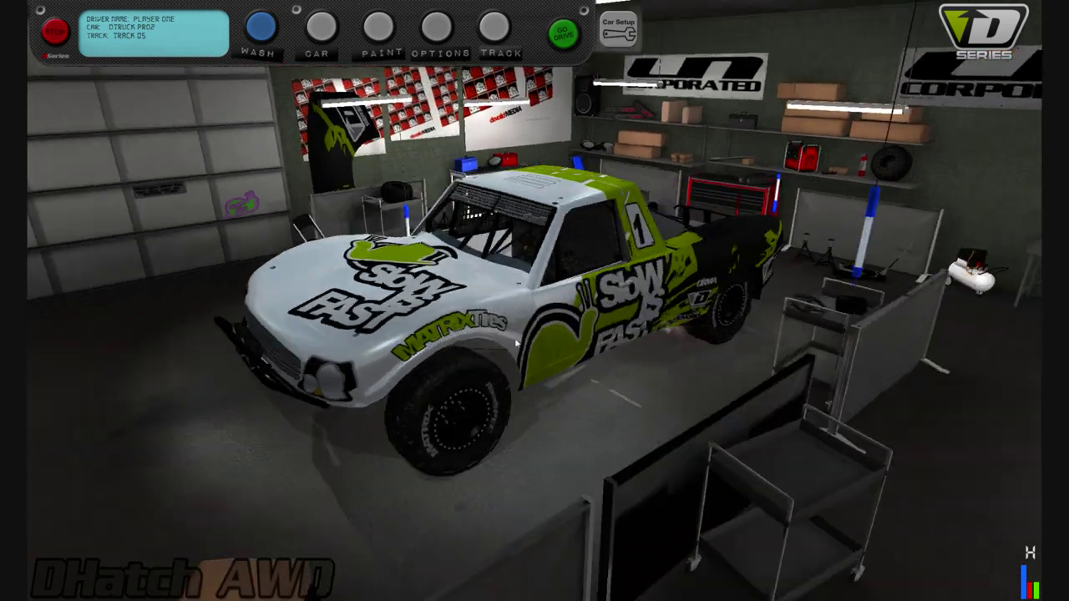
click(52, 31)
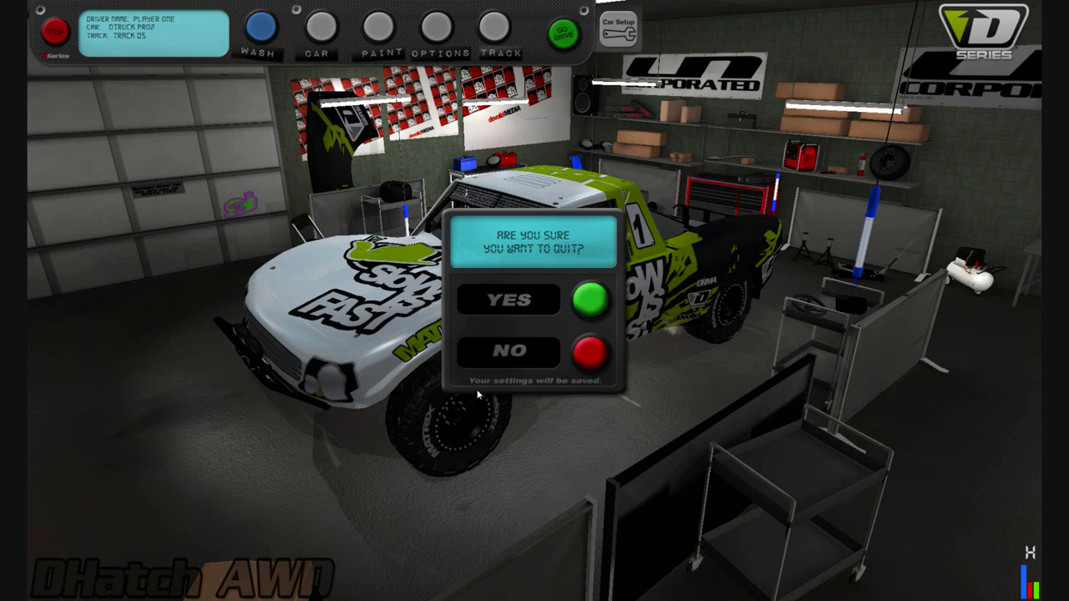
click(591, 364)
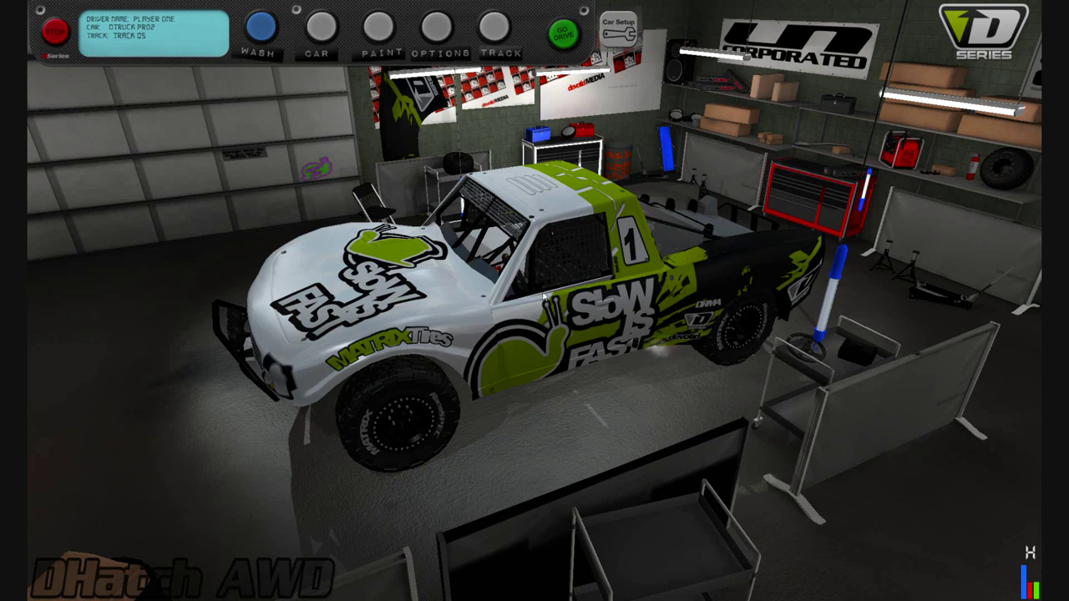
Browse the DKart Lite, DKart Pro, DTruck Pro2 and DTruck Pro4 in the vehicle chooser
click(328, 38)
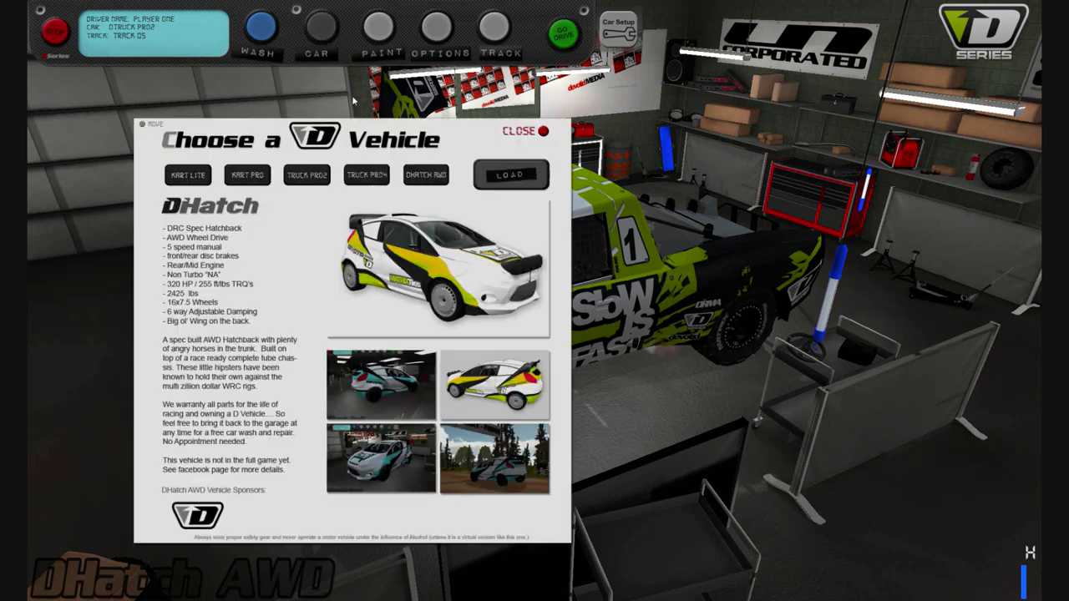
click(187, 176)
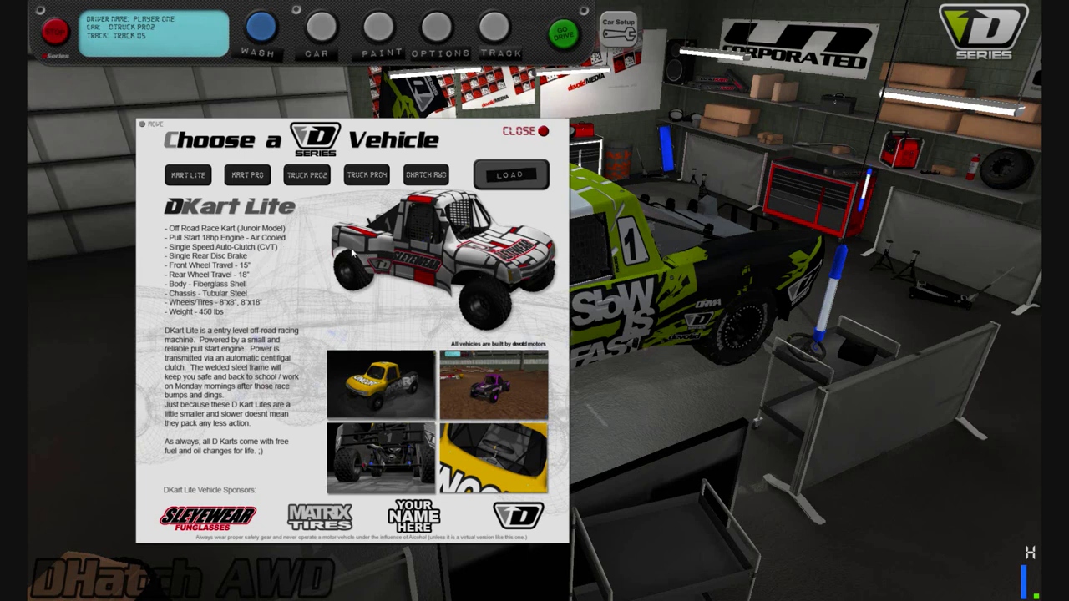
click(247, 176)
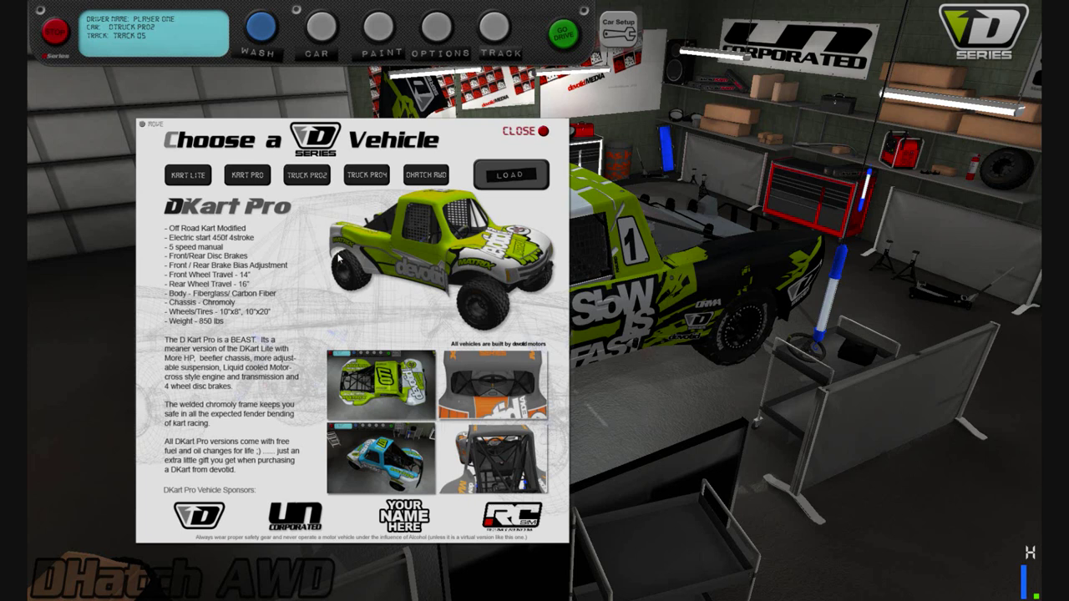
click(308, 177)
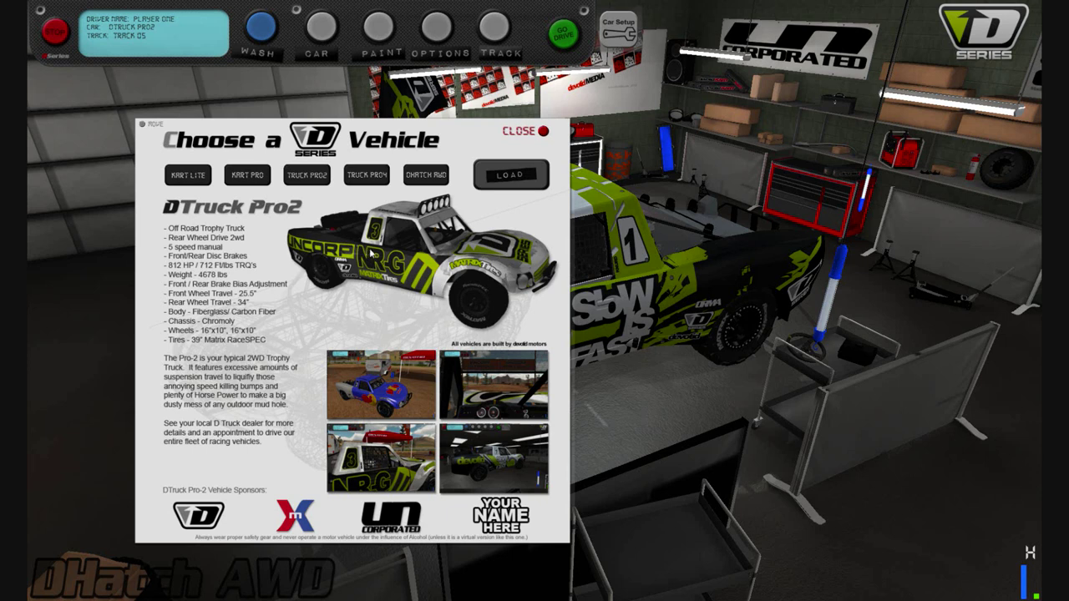
click(373, 181)
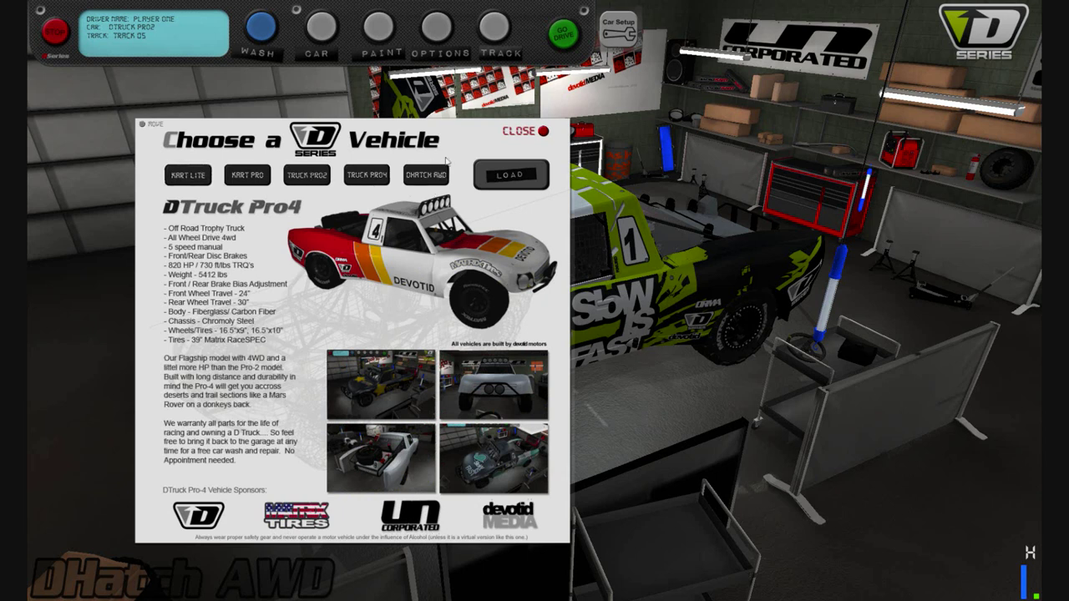
Look over the Misc tab of Car Setup, close and reopen it, then bring up the vehicle chooser
click(619, 37)
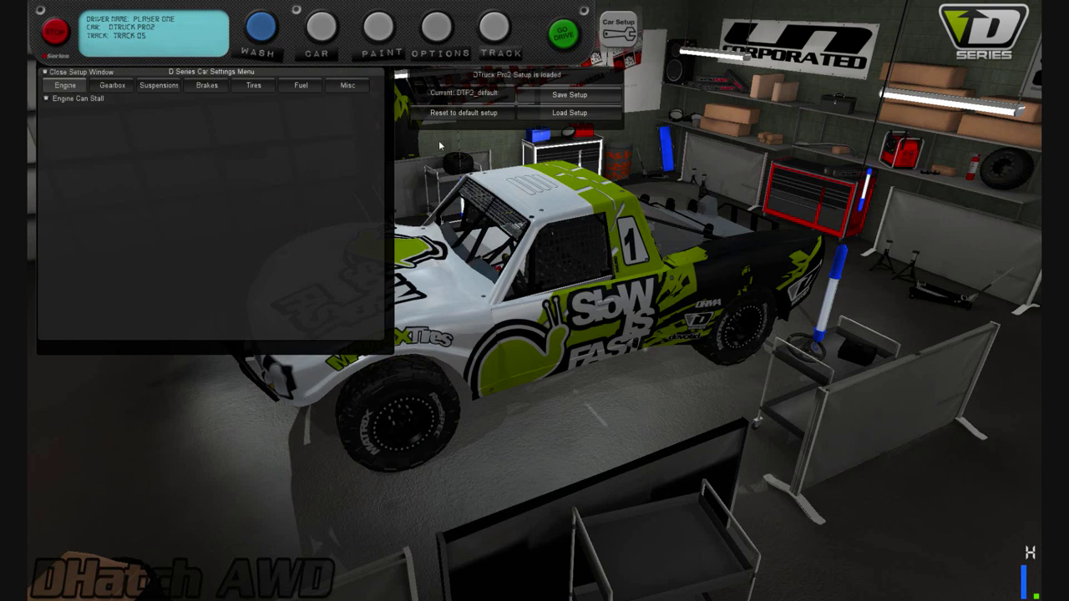
click(341, 86)
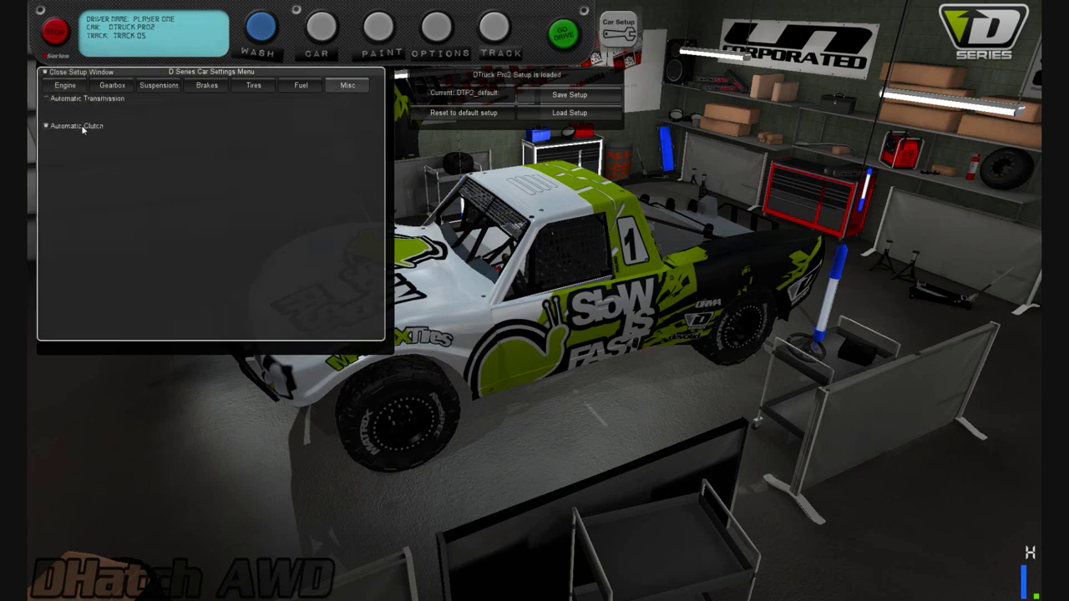
click(616, 33)
click(618, 37)
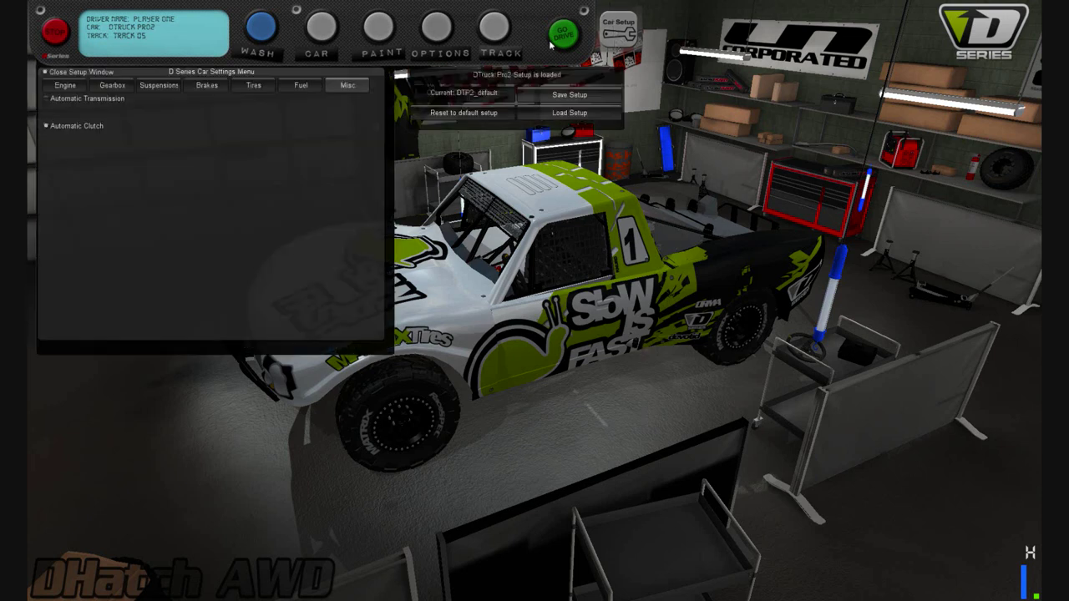
click(320, 28)
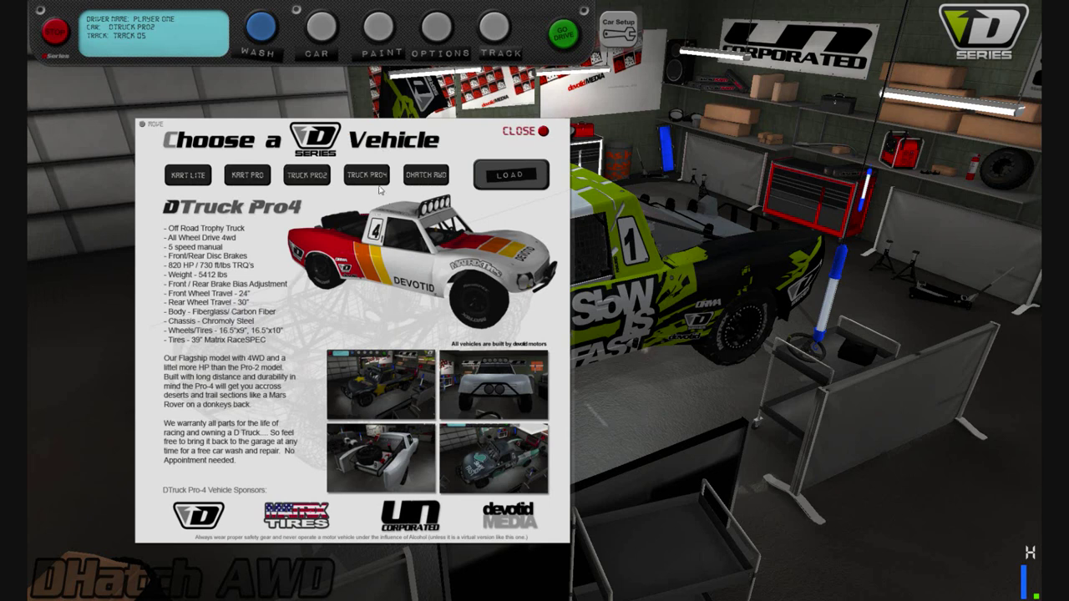
View the DHatch AWD details, close the vehicle chooser, and open the track list
click(426, 175)
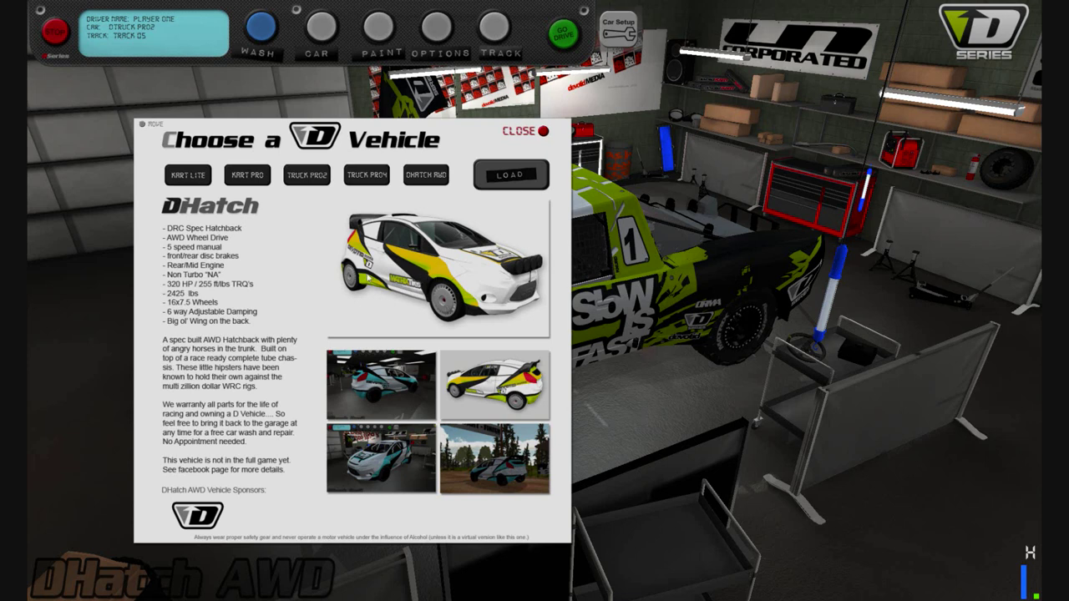
click(541, 132)
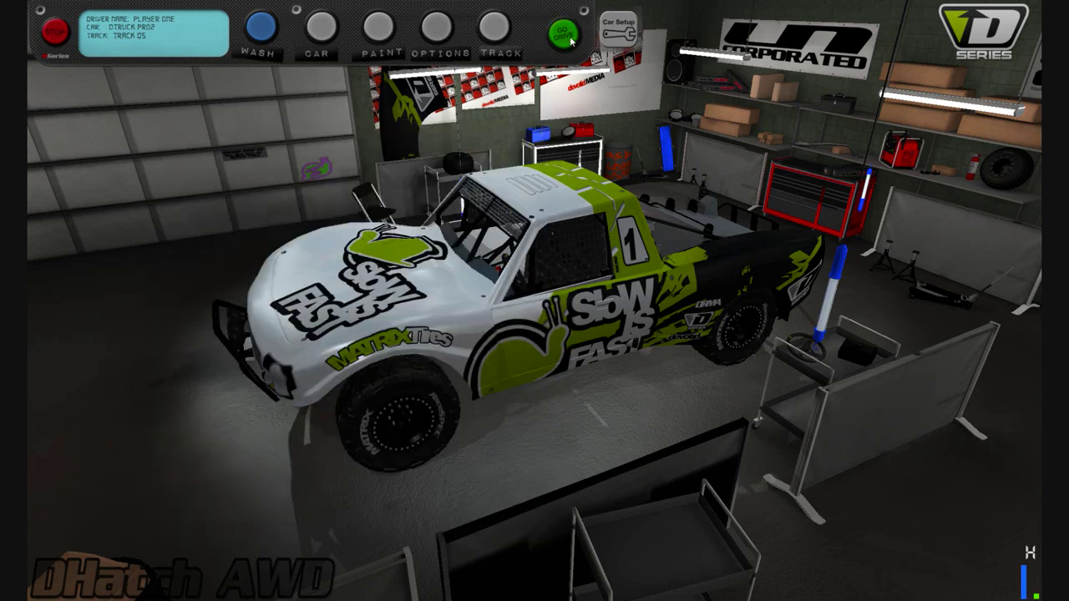
click(496, 28)
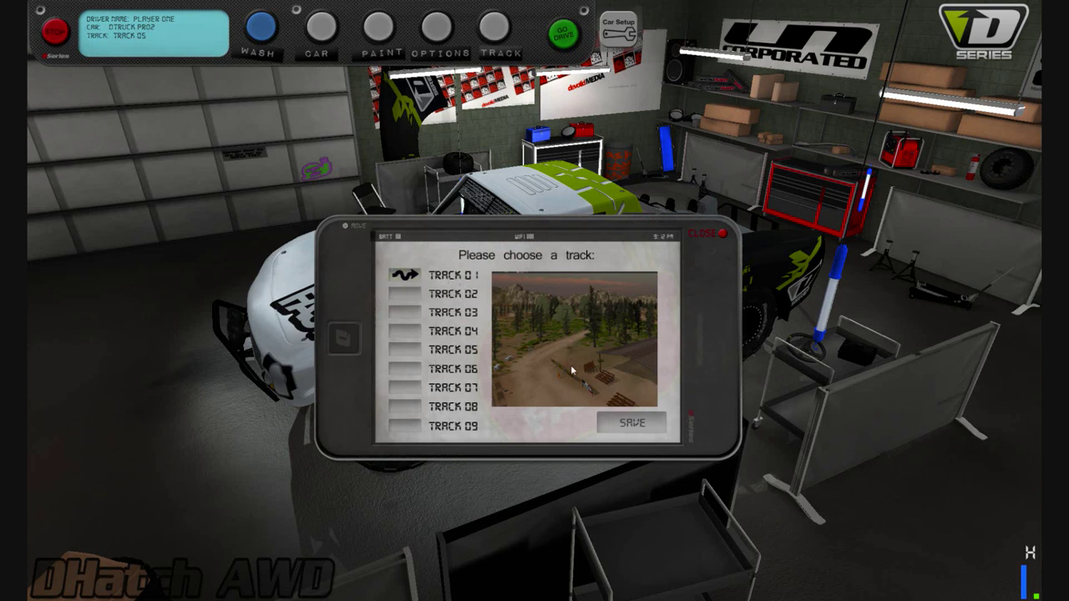
Preview Track 01 and Track 02, then settle on Track 03
click(398, 281)
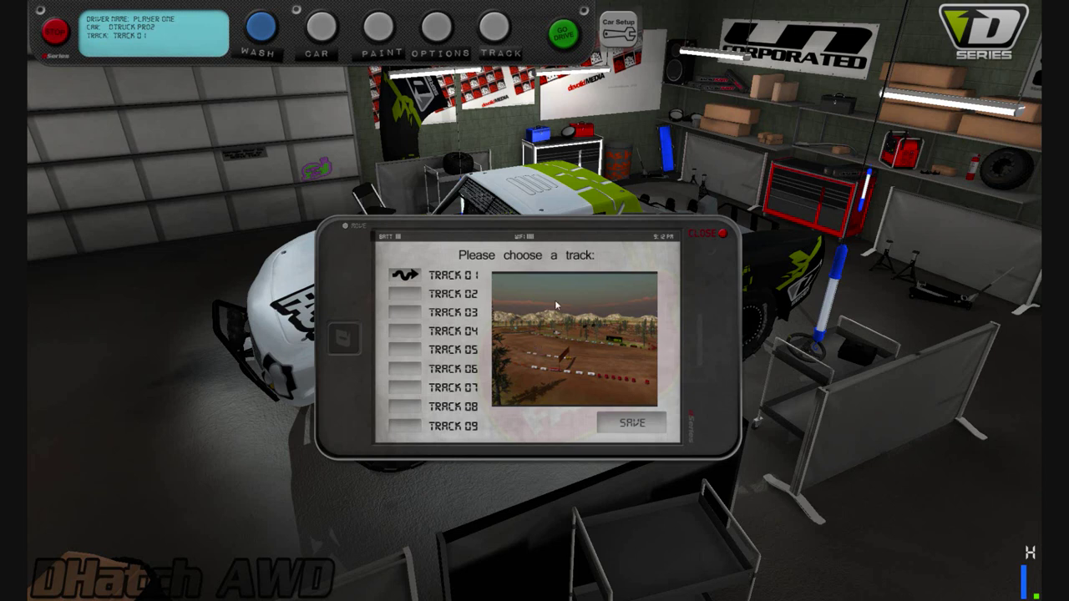
click(410, 294)
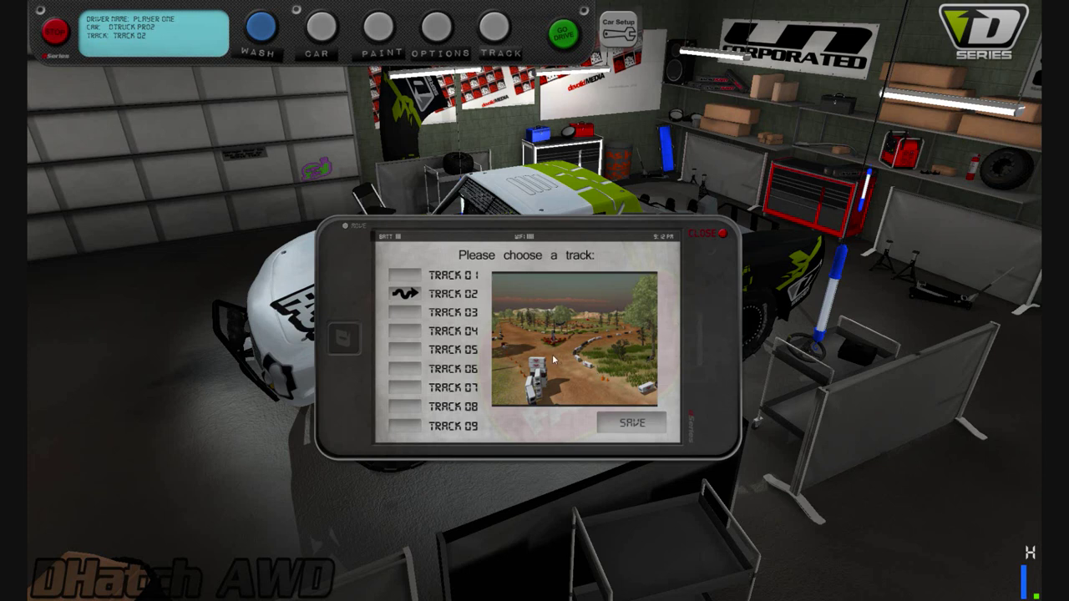
click(412, 316)
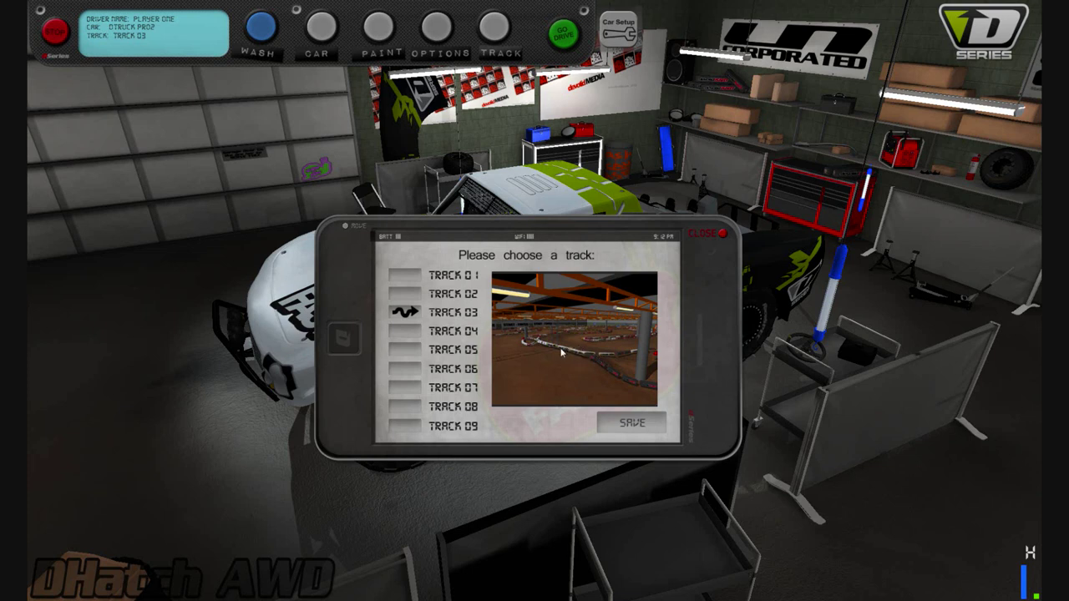
Preview Track 04, pick Track 05, and save the track choice
click(415, 332)
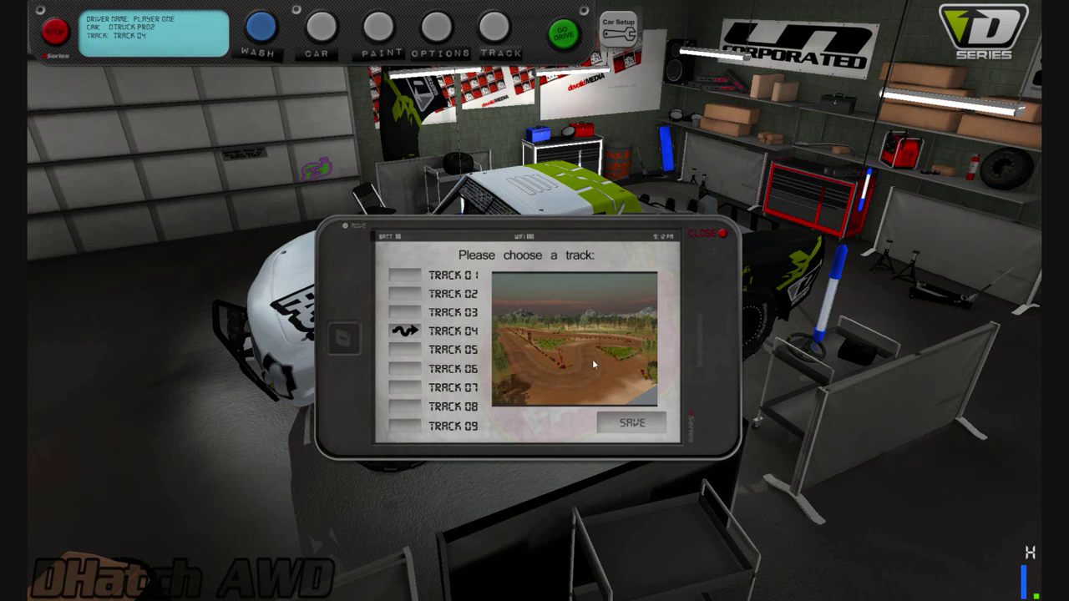
click(411, 352)
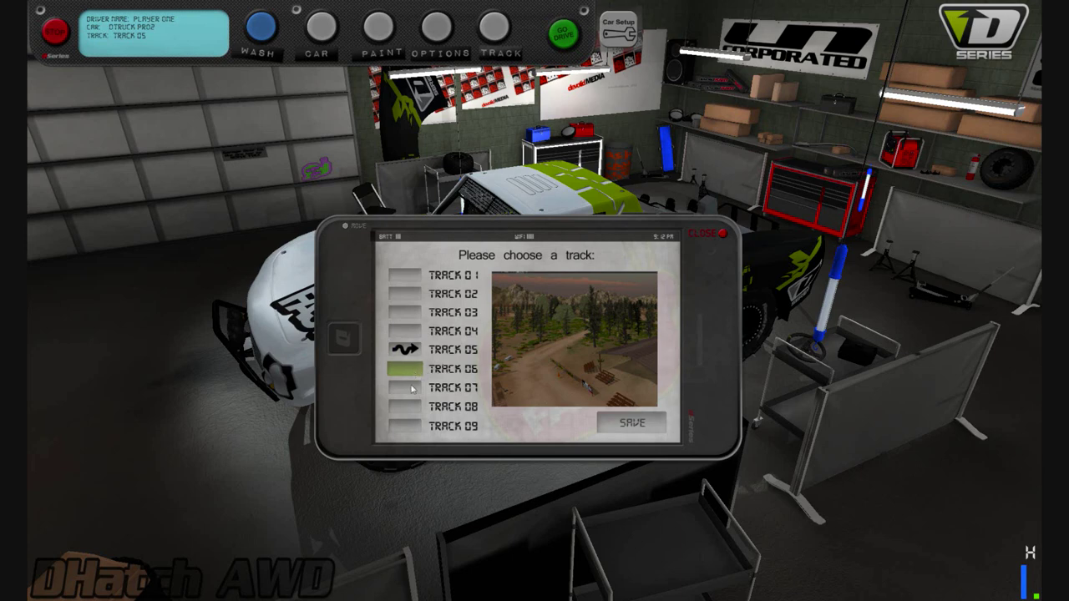
click(641, 427)
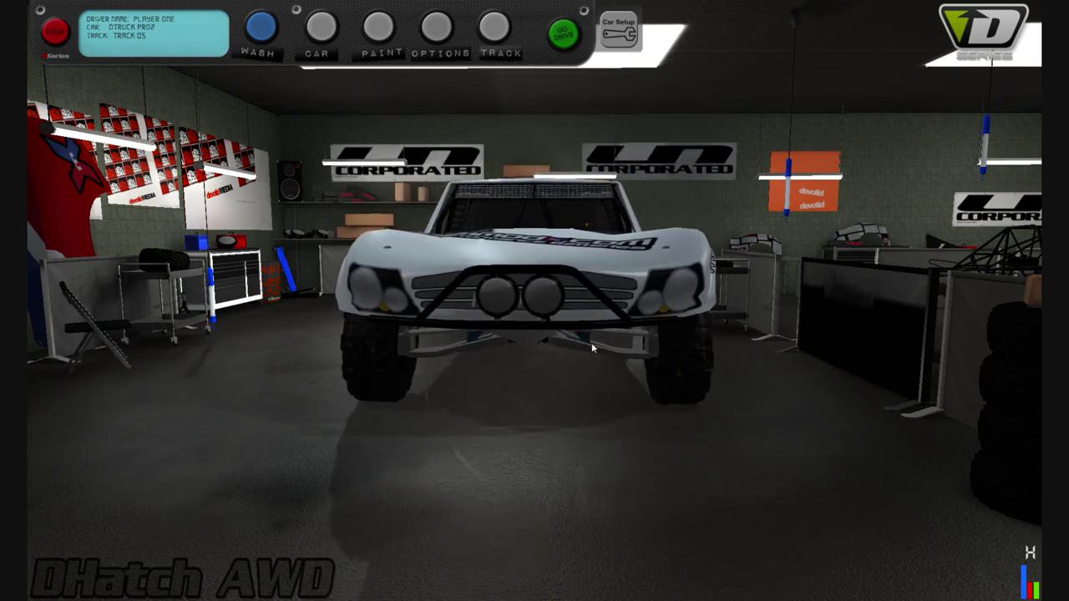
Zoom in on the truck, orbit to view its side and front, then open the Help Menu with Esc
scroll(576, 359, up, 5)
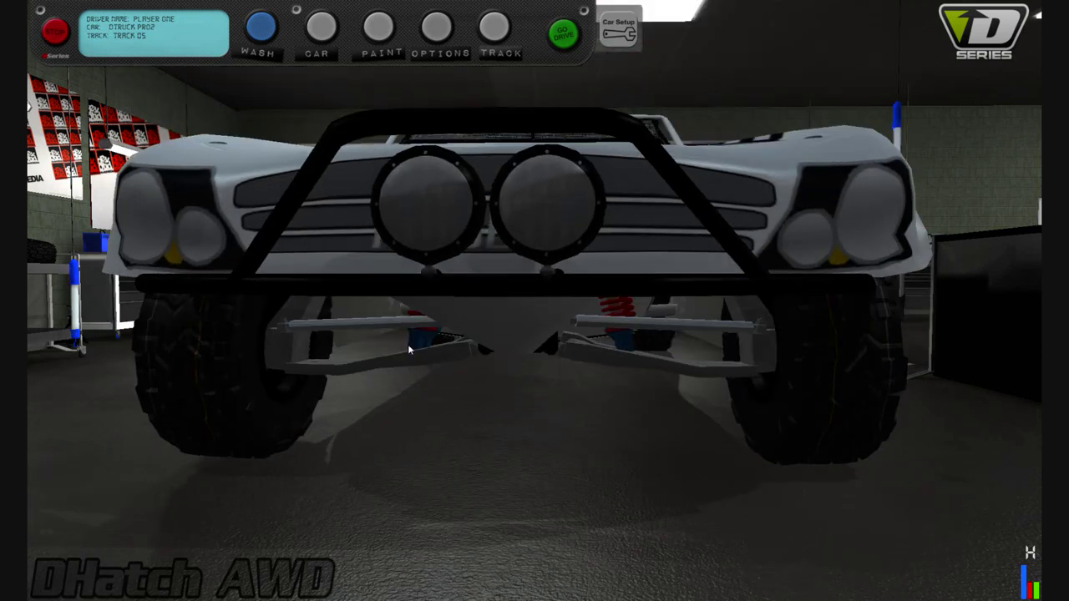
drag(408, 345, 528, 363)
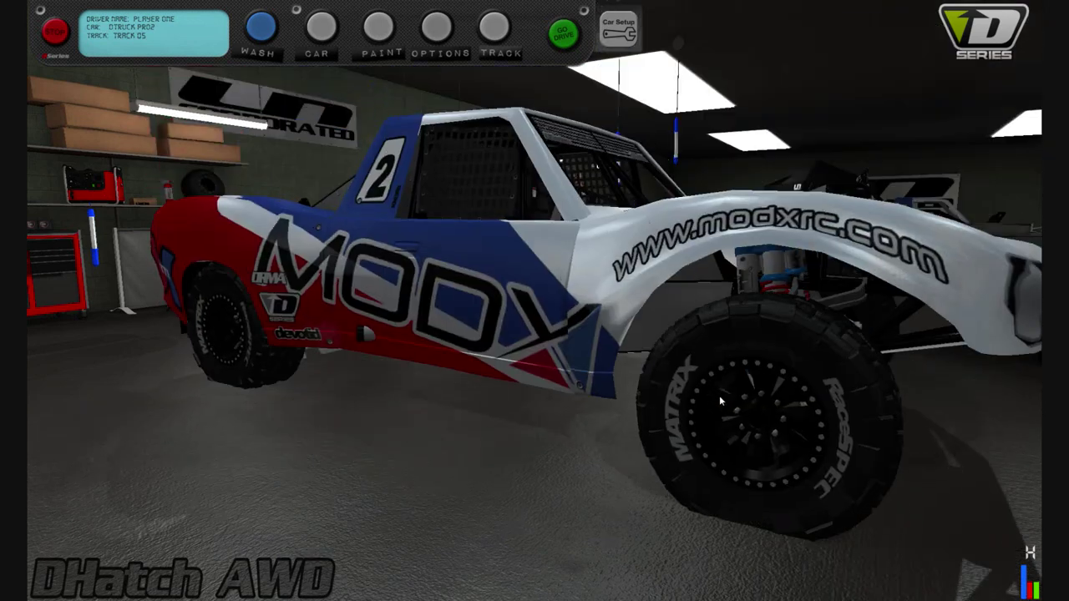
drag(784, 404, 691, 410)
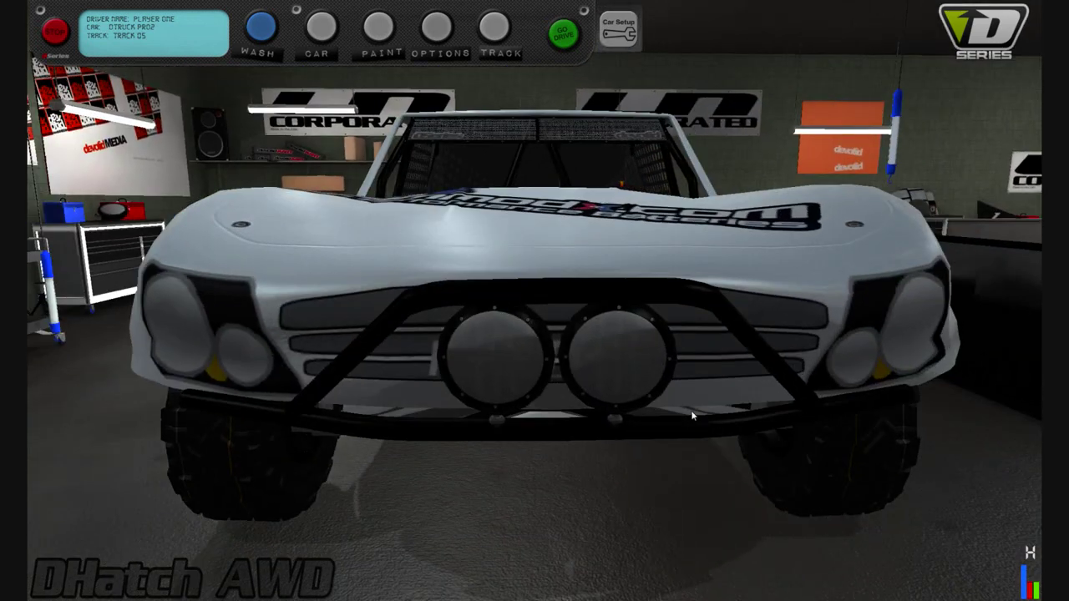
key(Escape)
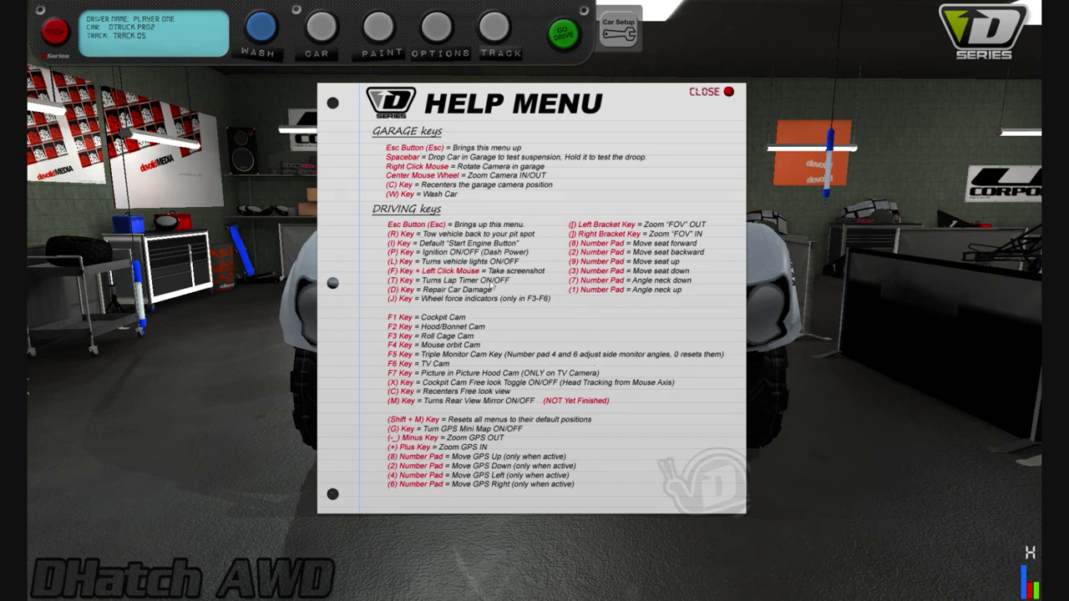
Close the Help Menu and photograph the MODX-livery DTruck Pro2 in photo mode
click(728, 92)
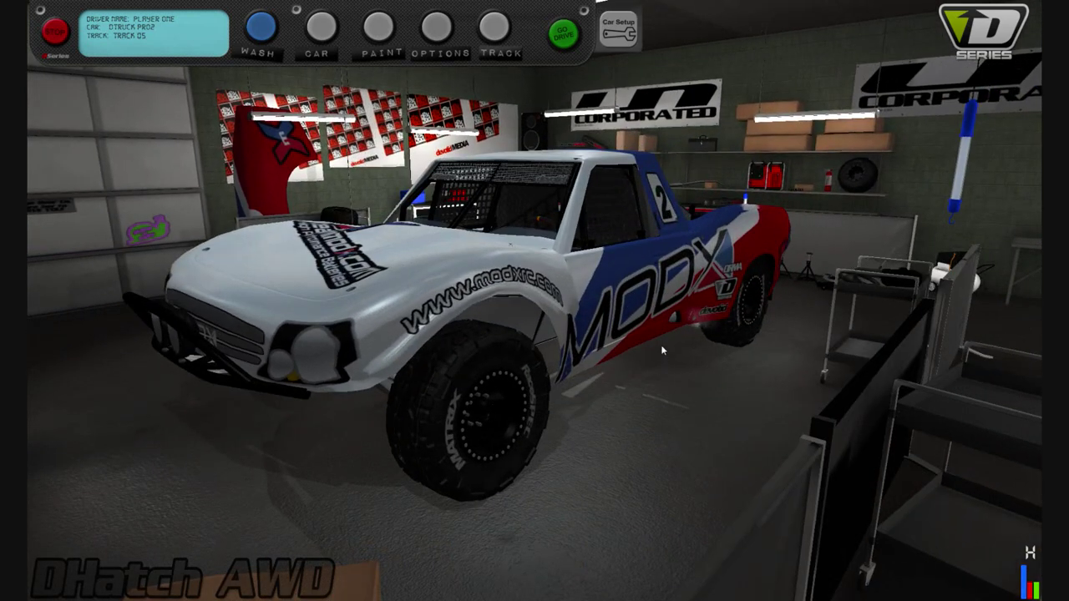
key(F12)
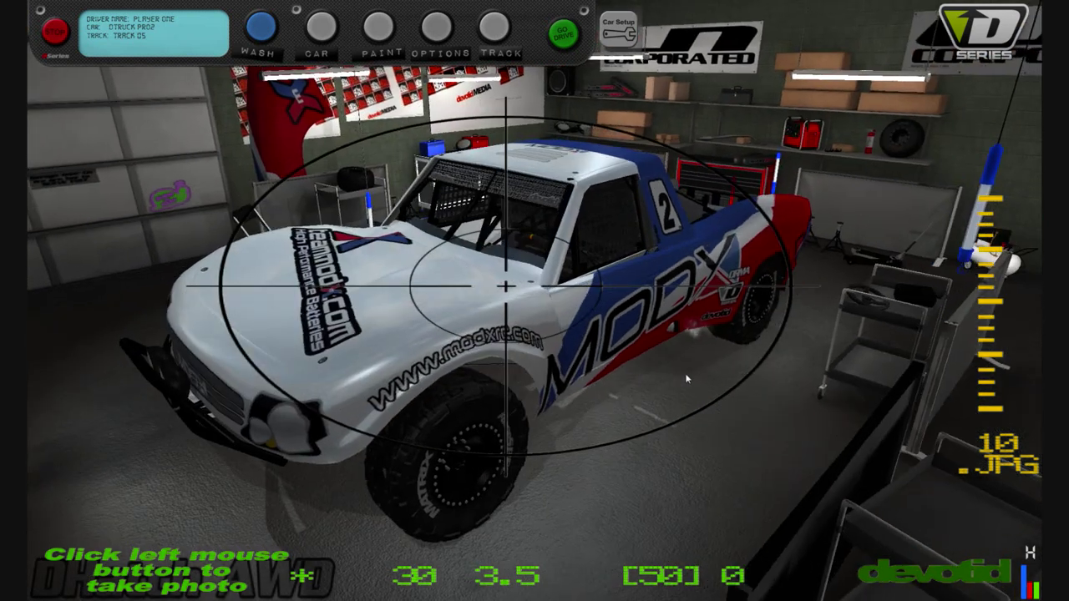
click(652, 377)
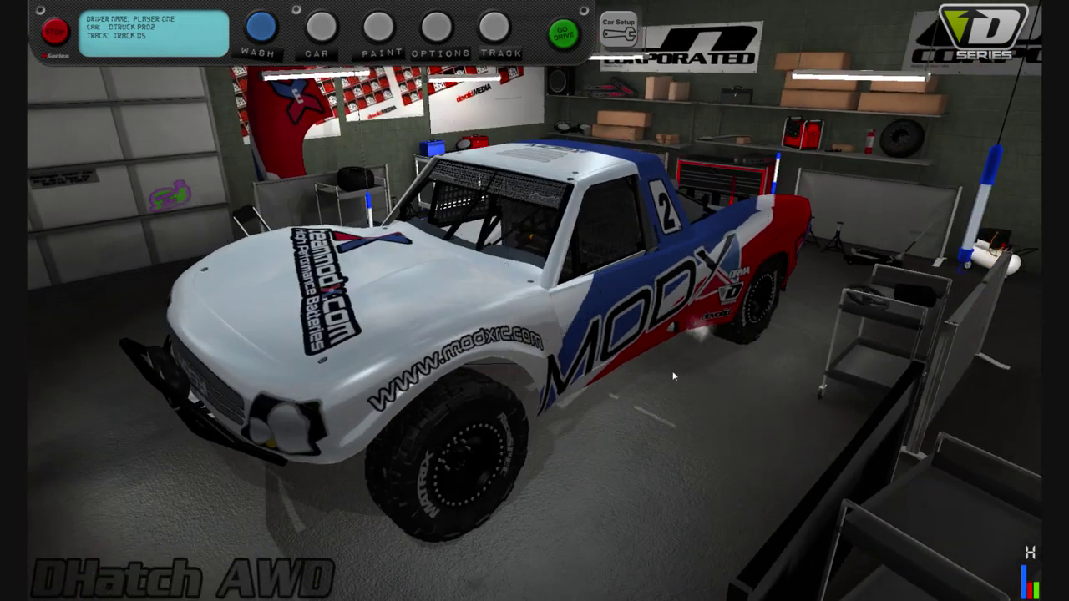
click(513, 331)
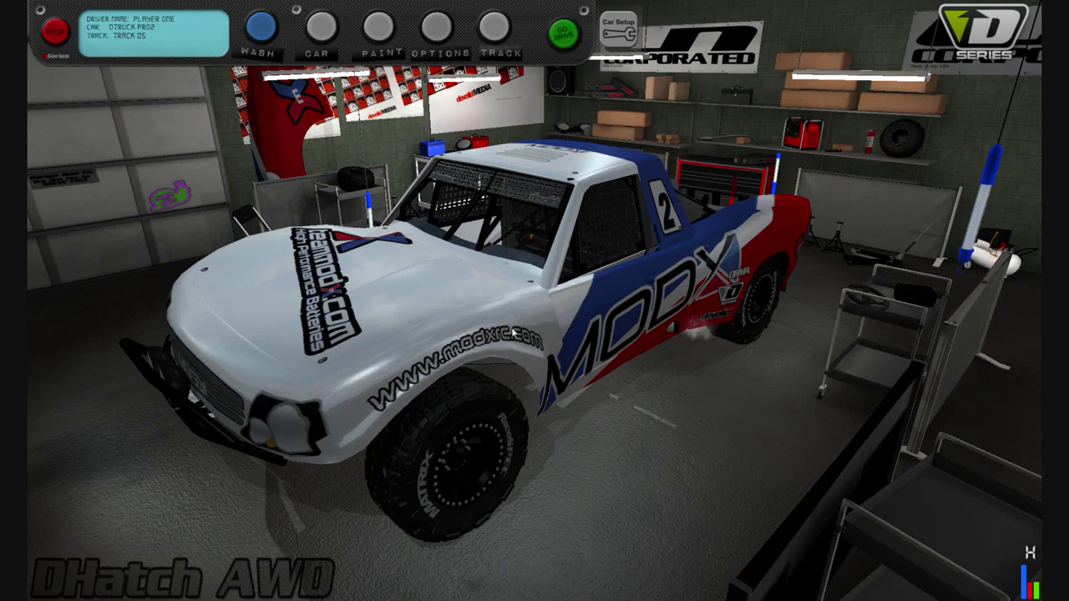